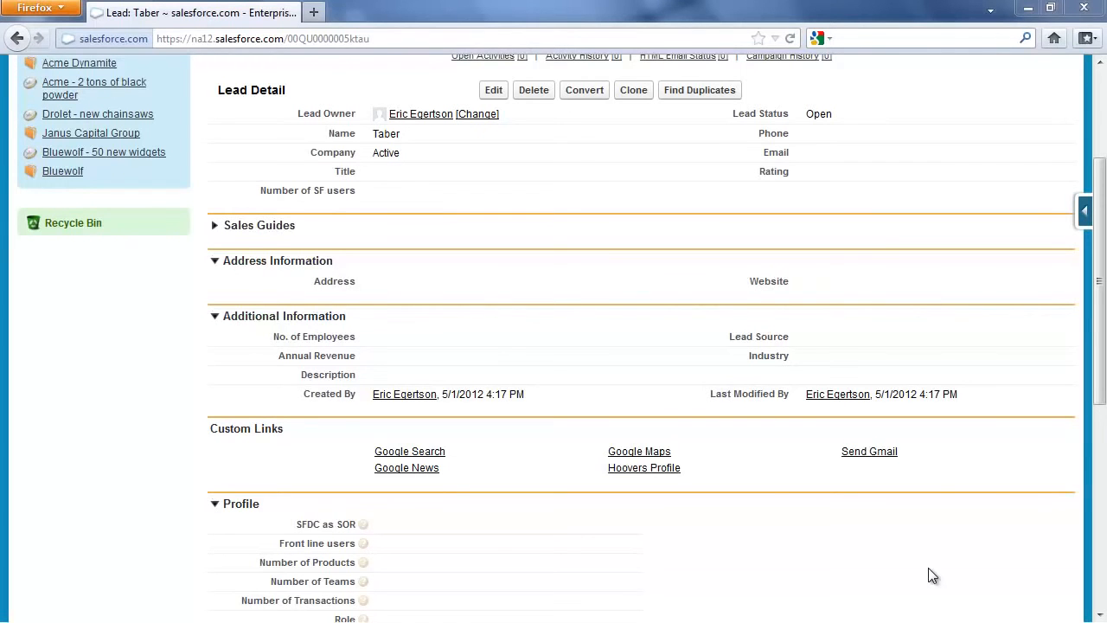
# Step: Check the Lead Status choices, and review the lead's detail fields, profile section and related lists
pyautogui.moveTo(1099, 183); pyautogui.dragTo(1100, 160)
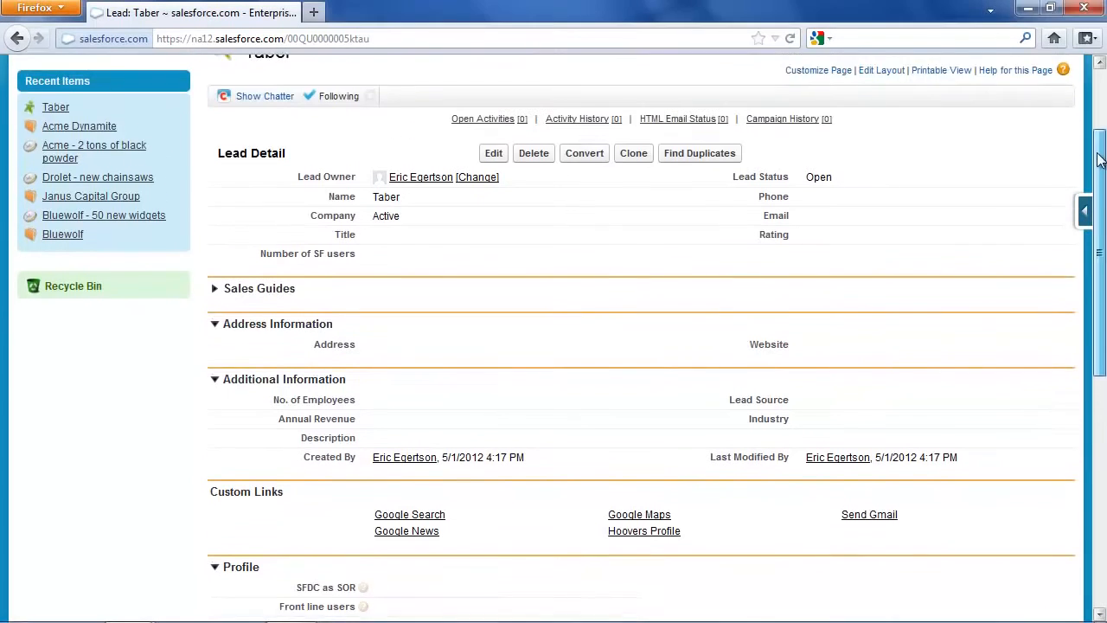
pyautogui.doubleClick(833, 177)
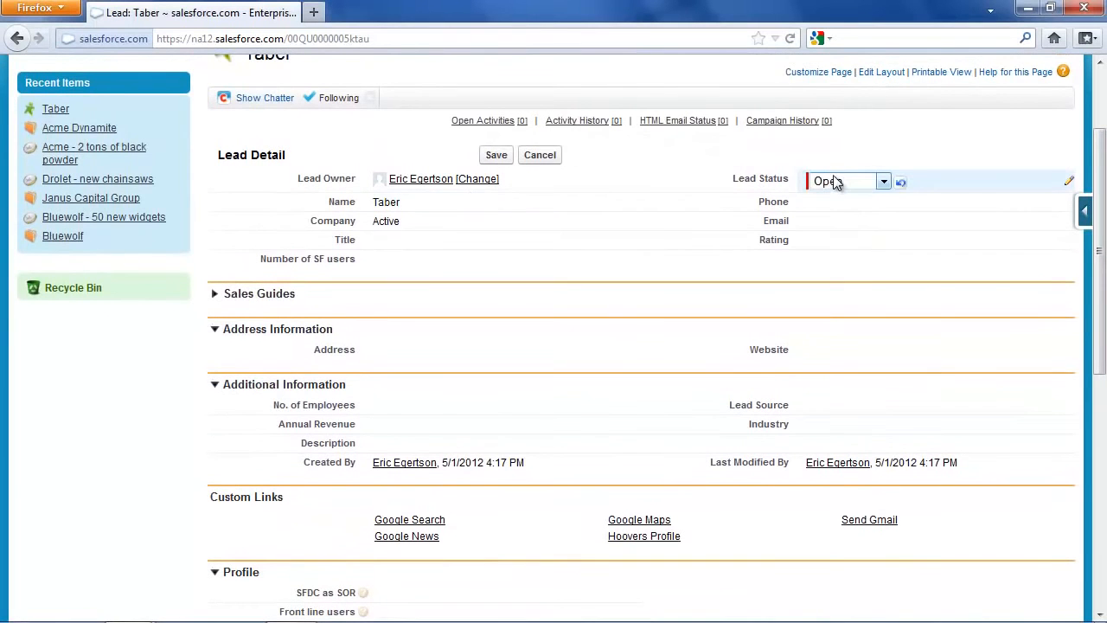
pyautogui.click(836, 183)
pyautogui.click(840, 186)
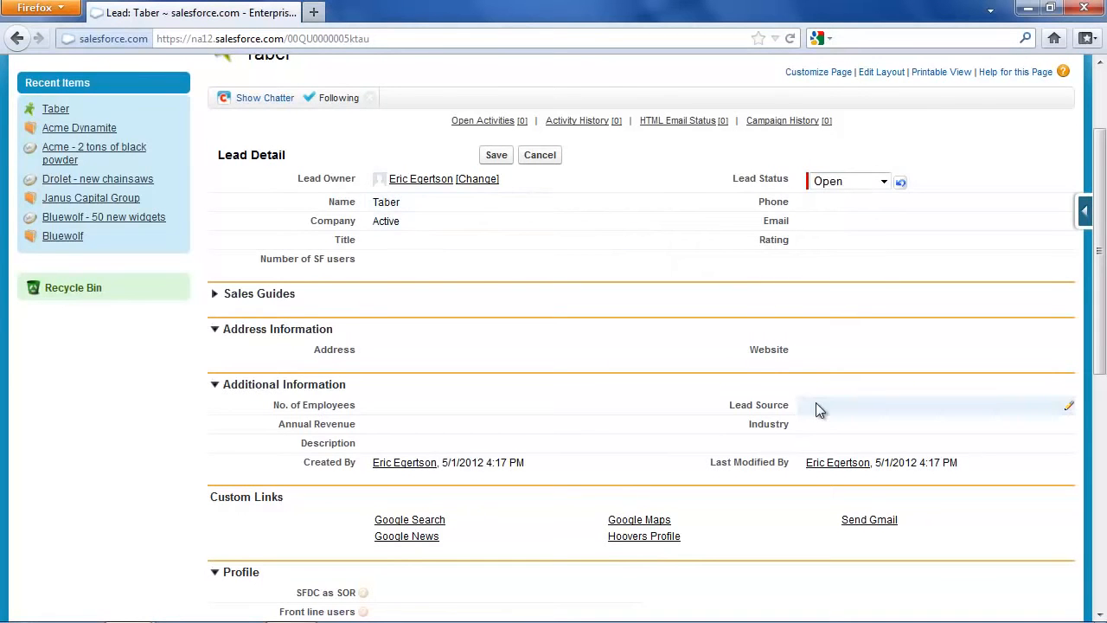
pyautogui.moveTo(1097, 272); pyautogui.dragTo(1080, 488)
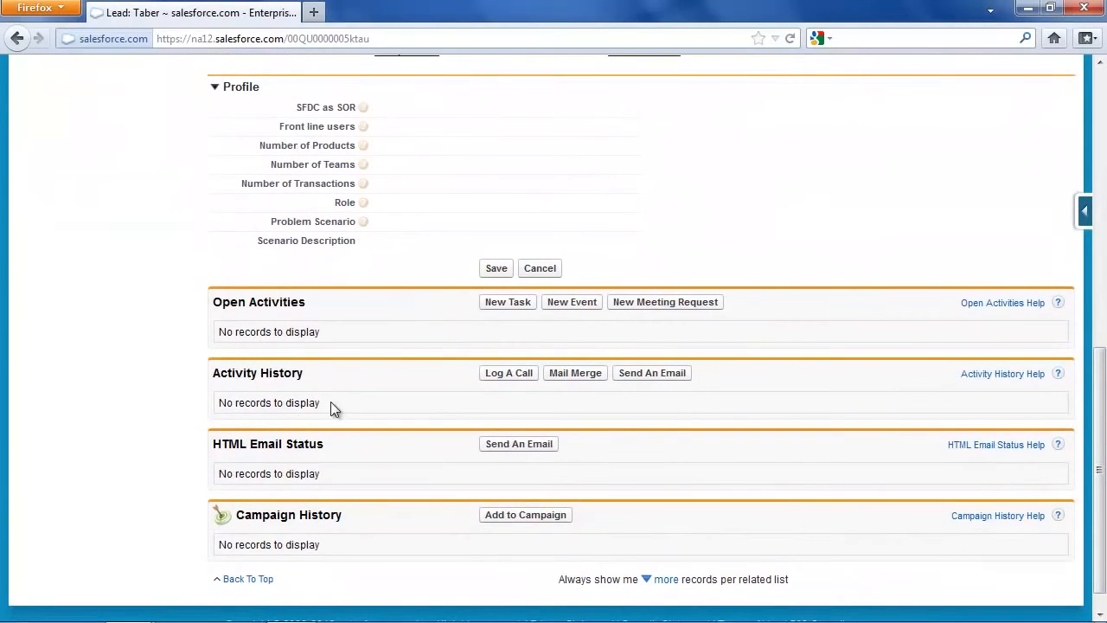
pyautogui.moveTo(1101, 367); pyautogui.dragTo(1106, 168)
pyautogui.click(77, 353)
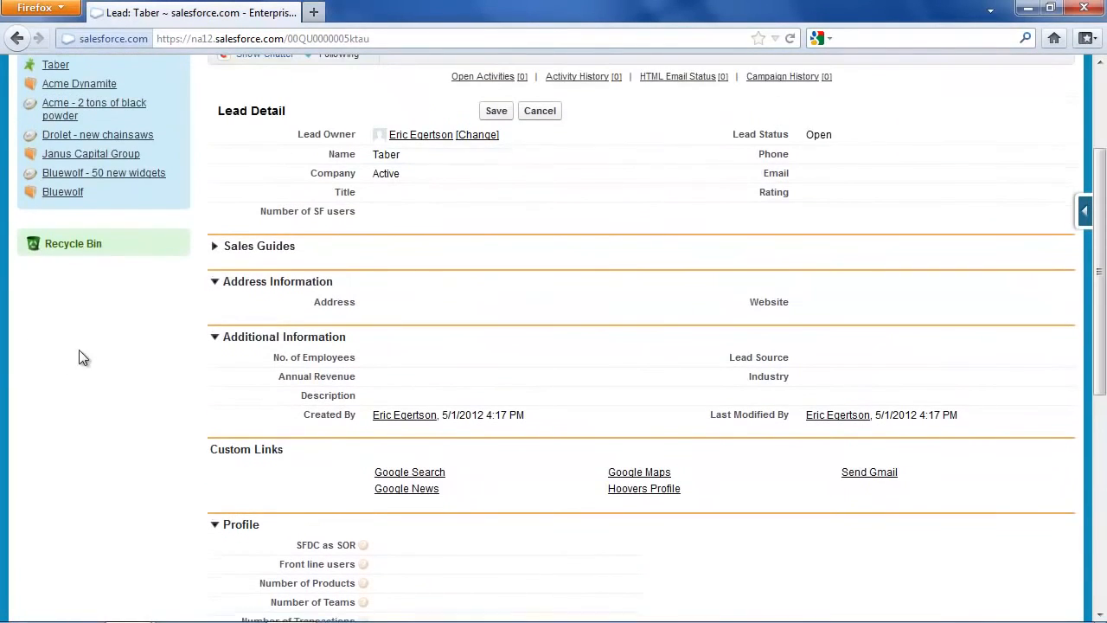
# Step: Expand the lead's Sales Guides section and start the CloudForce DC 2012 First Contact guide
pyautogui.click(216, 248)
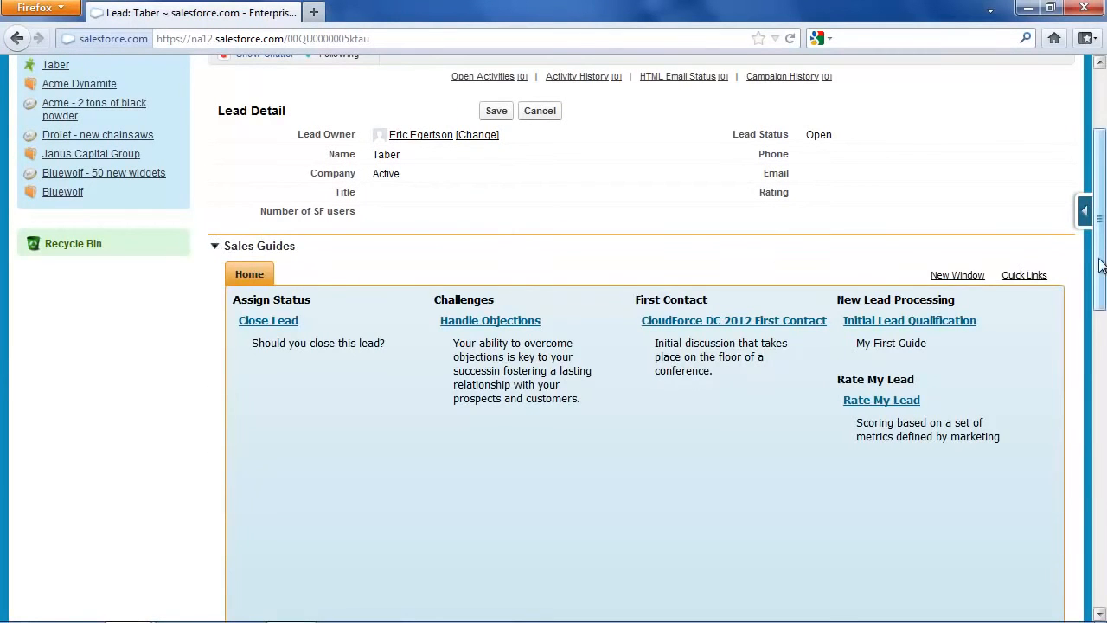
pyautogui.moveTo(1102, 260)
pyautogui.mouseDown()
pyautogui.moveTo(1101, 239)
pyautogui.moveTo(1099, 279)
pyautogui.mouseUp()
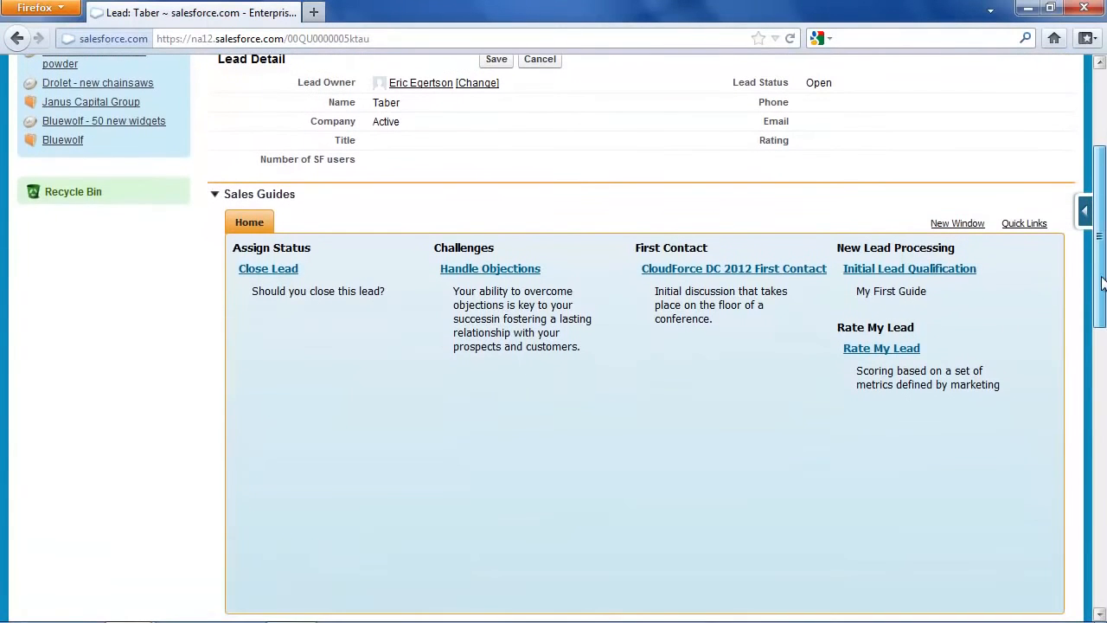
pyautogui.click(707, 270)
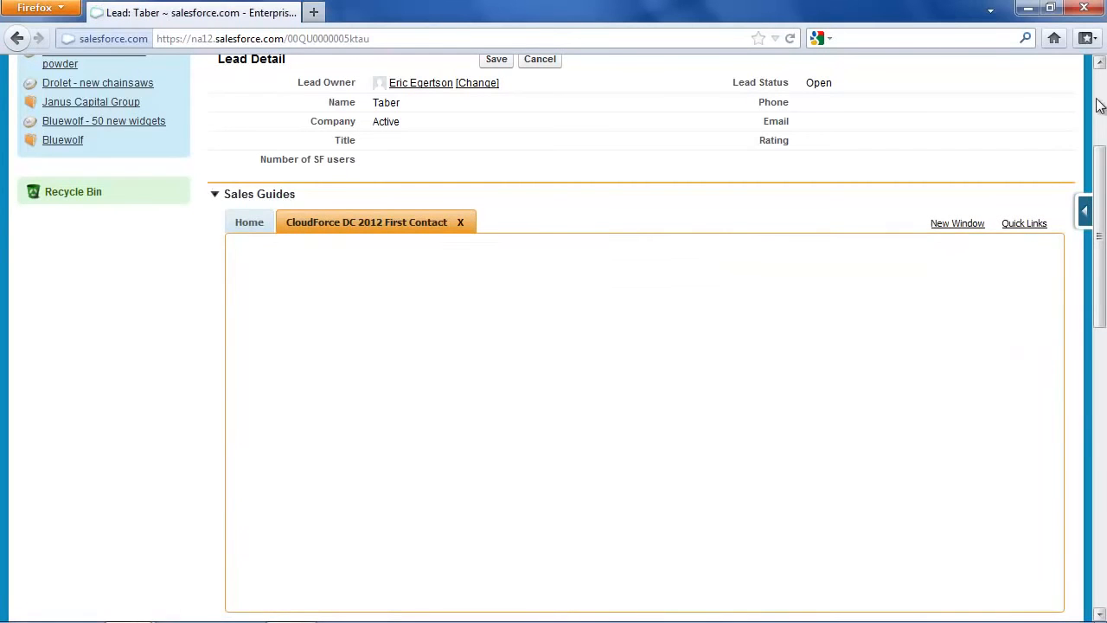
pyautogui.scroll(-1, 1103, 178)
pyautogui.moveTo(1103, 177); pyautogui.dragTo(1103, 198)
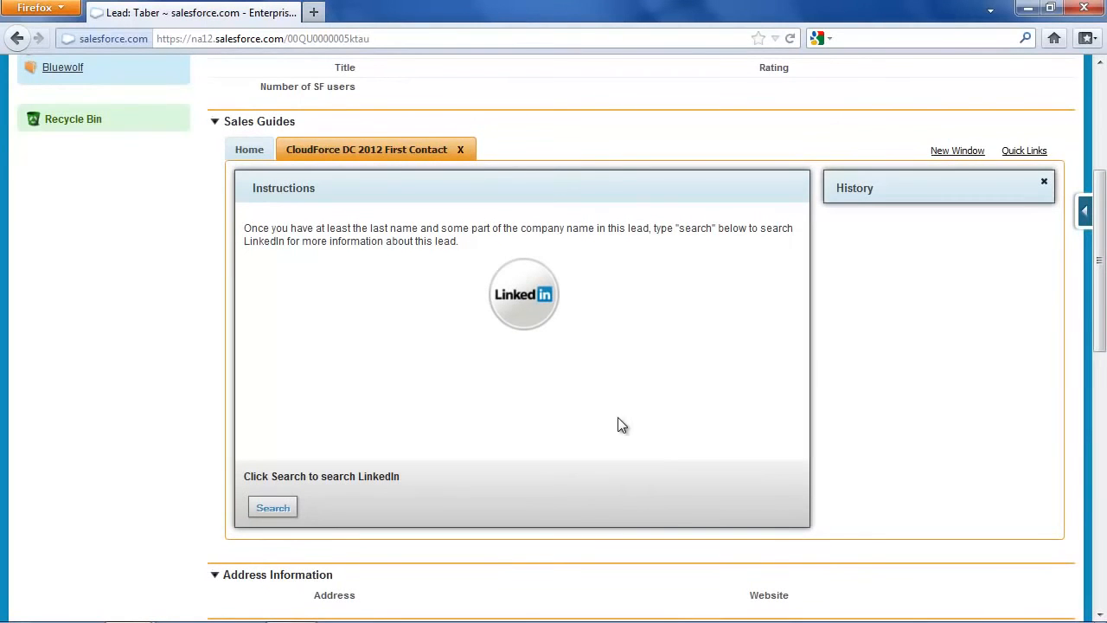
# Step: Run the guide's LinkedIn search for the lead and accept the Active Endpoints CEO as the match
pyautogui.click(276, 508)
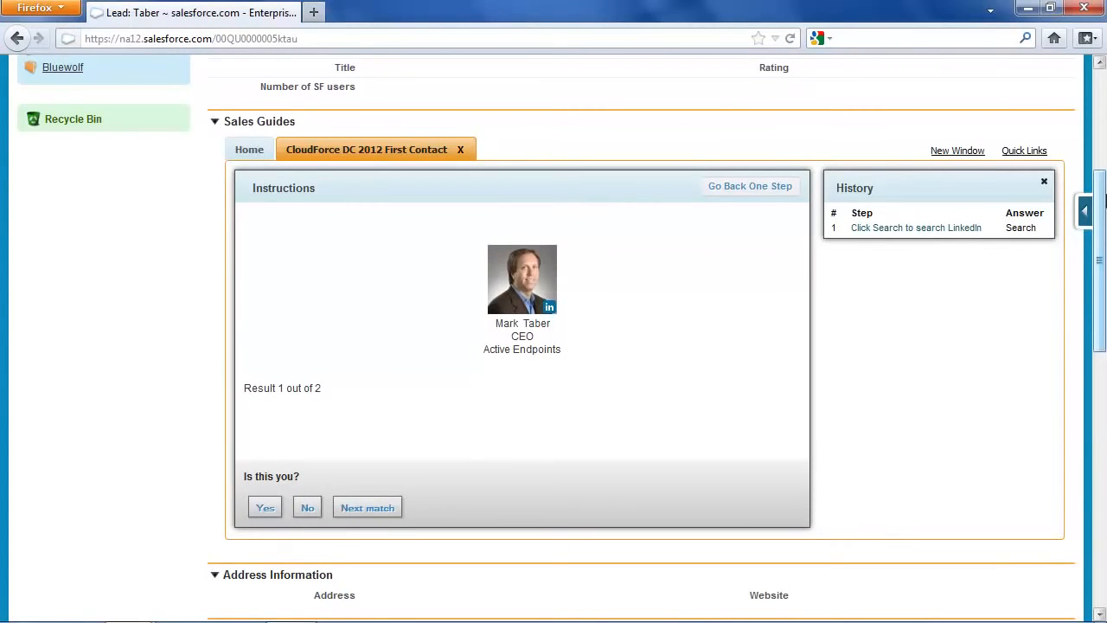
pyautogui.moveTo(1103, 221)
pyautogui.mouseDown()
pyautogui.moveTo(1103, 173)
pyautogui.moveTo(1104, 224)
pyautogui.mouseUp()
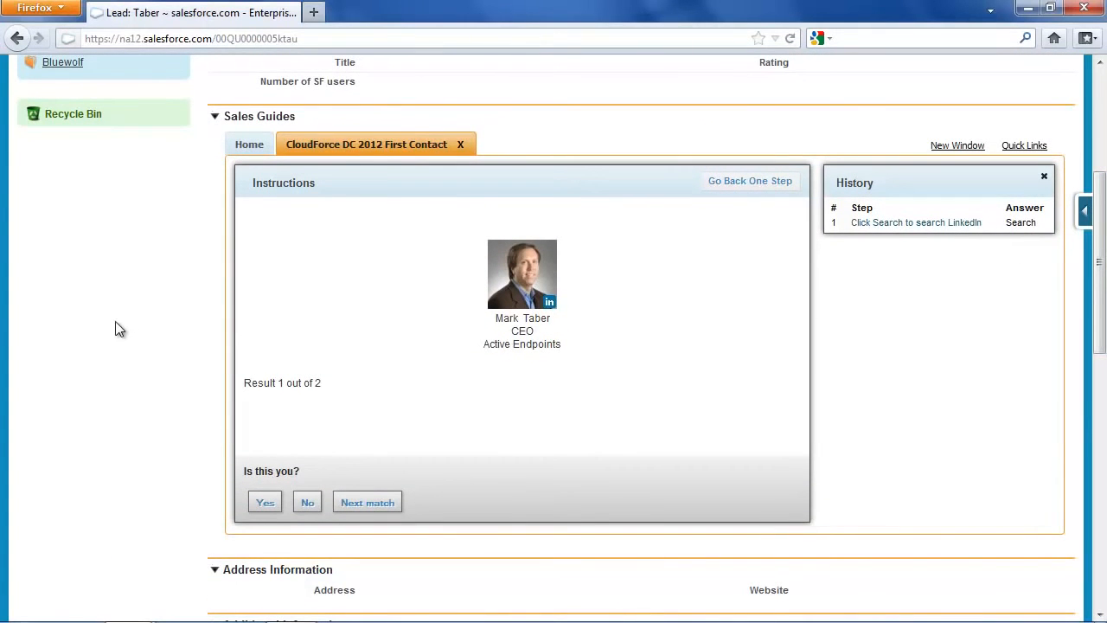
pyautogui.click(265, 502)
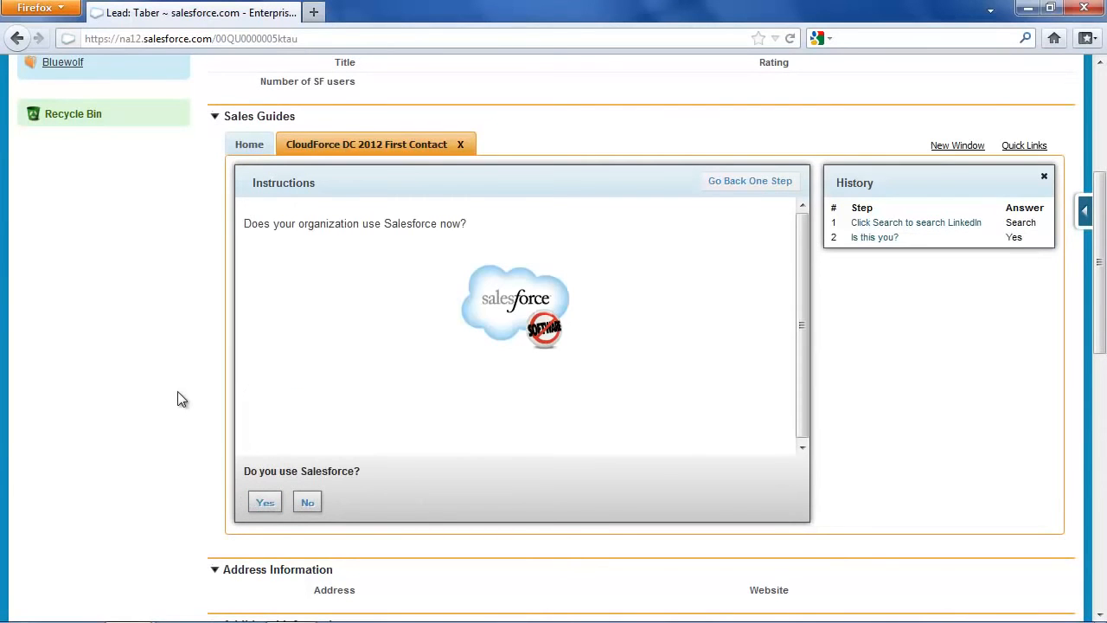
# Step: Answer in the guide that the lead uses Salesforce and submit 11 - 100 as the number of users
pyautogui.scroll(2, 177, 399)
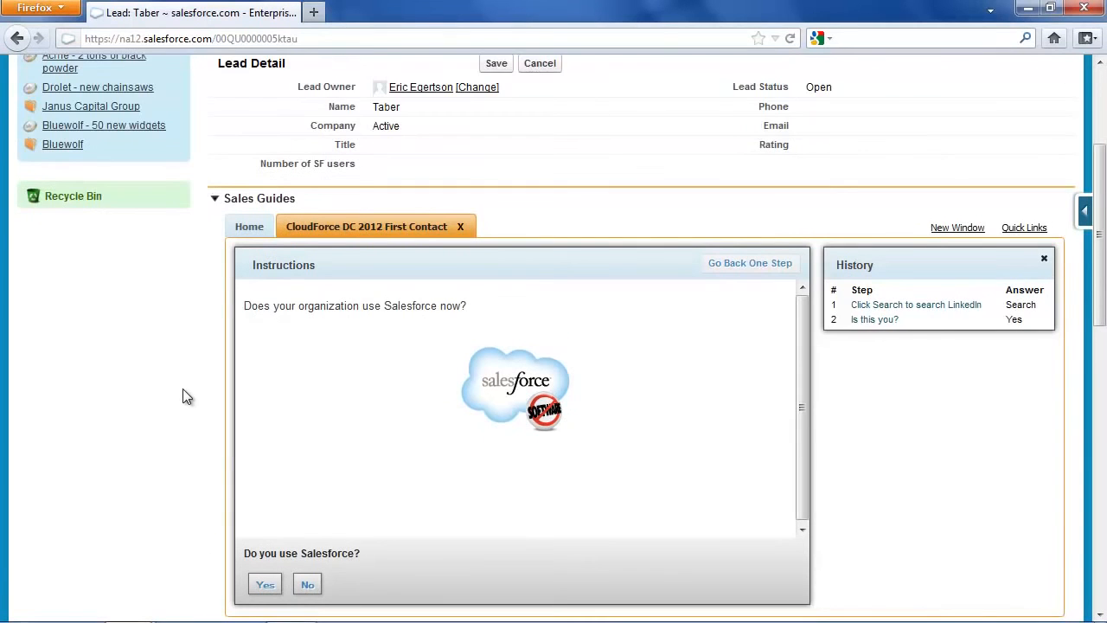
pyautogui.moveTo(1103, 264); pyautogui.dragTo(1104, 295)
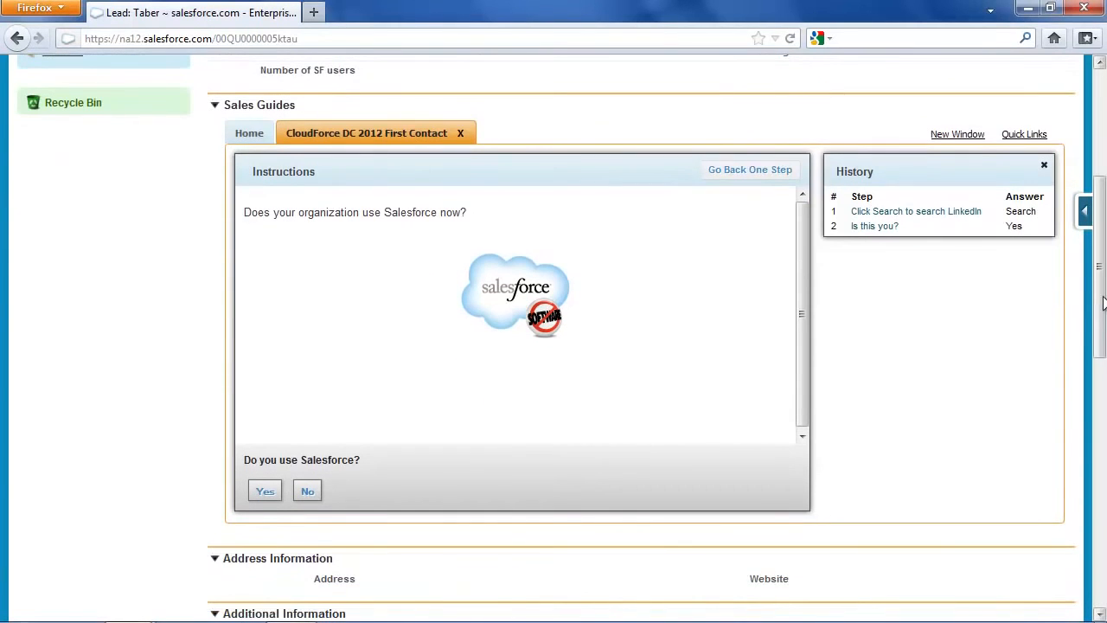
pyautogui.click(265, 494)
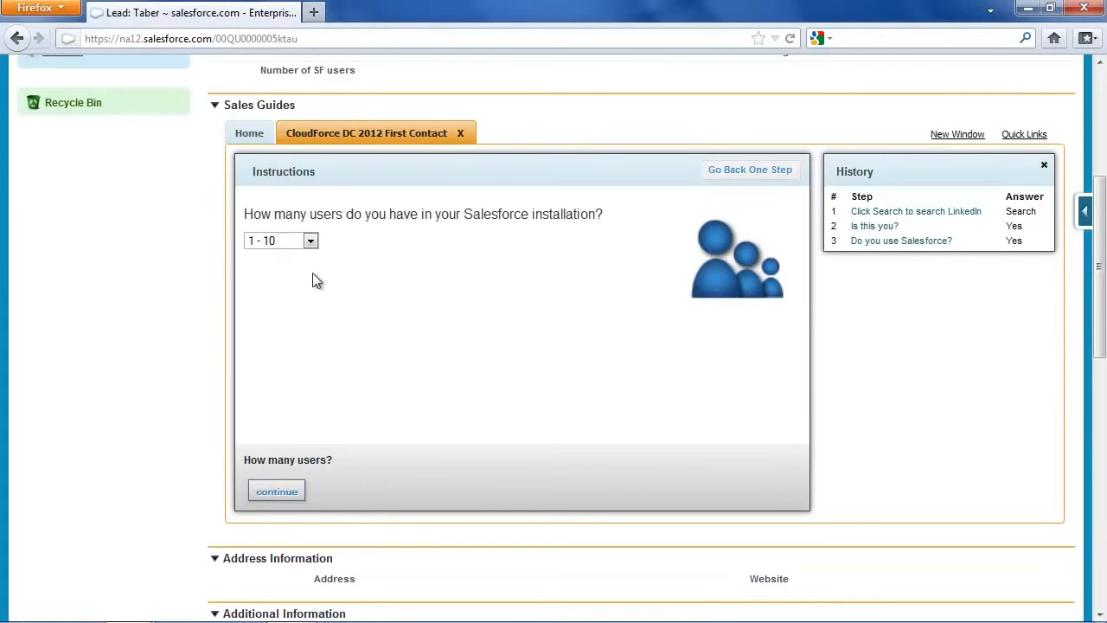
pyautogui.click(294, 242)
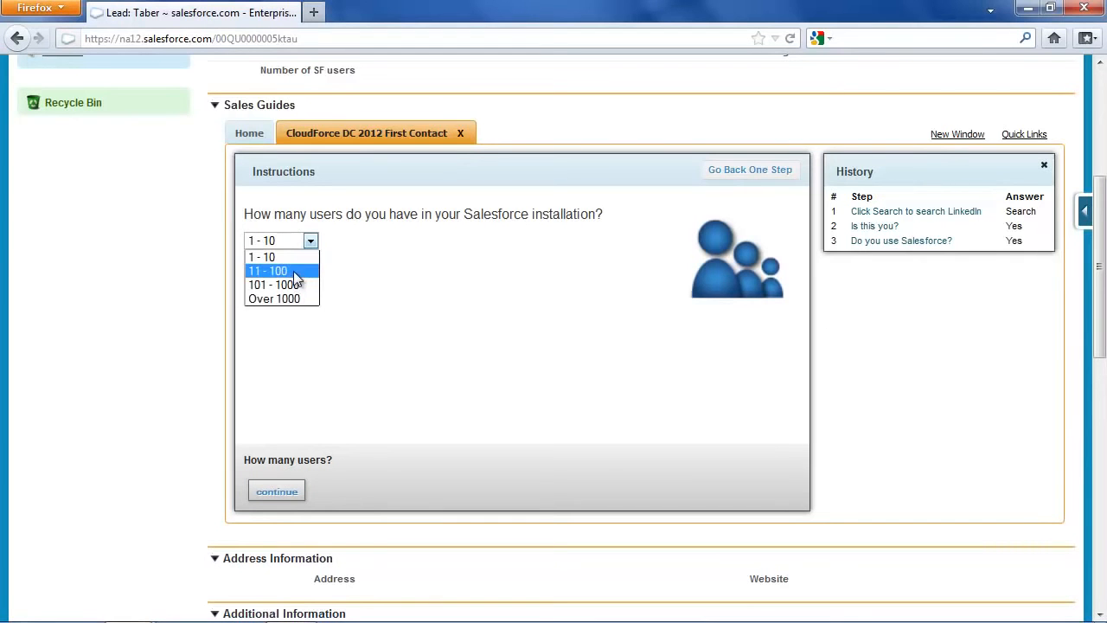
pyautogui.click(294, 274)
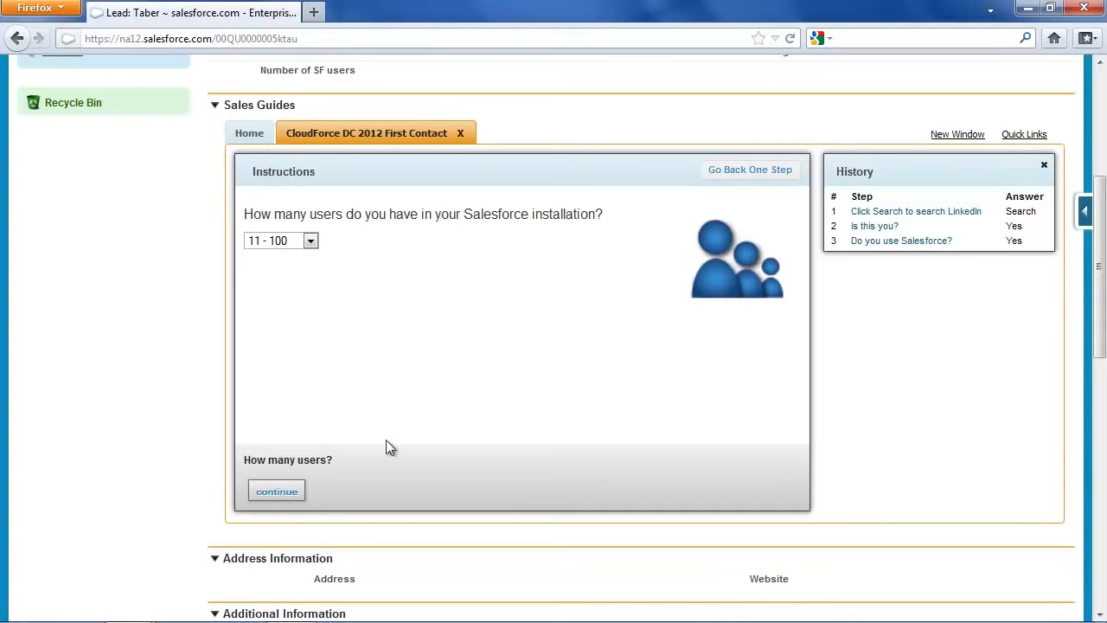
pyautogui.click(276, 492)
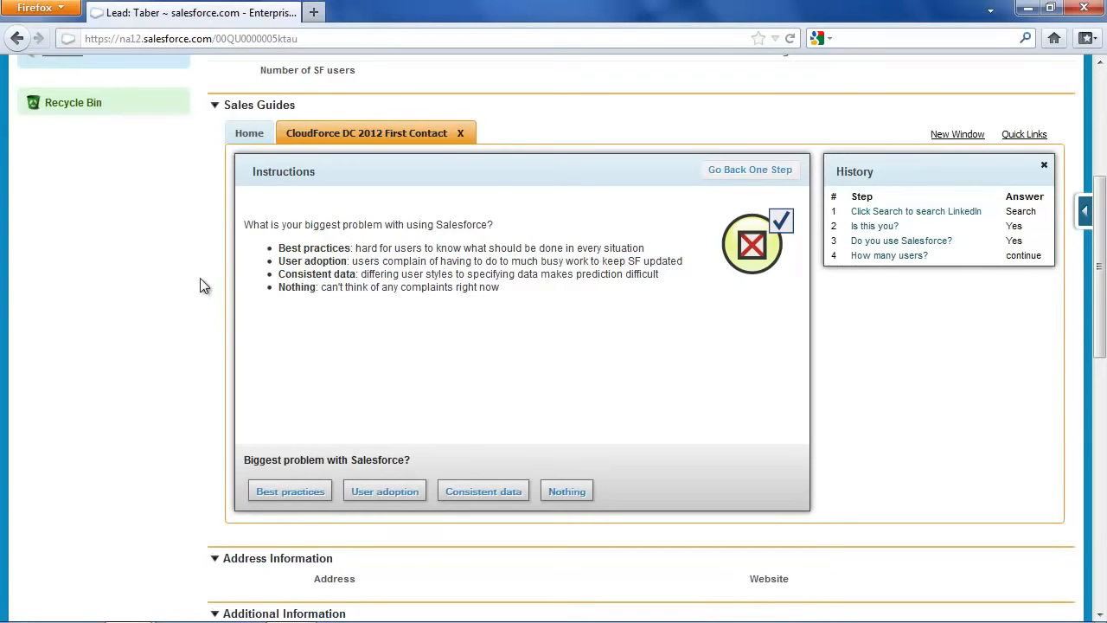
# Step: Preview the guide's User adoption, Consistent data and Best practices answers to the biggest-problem question, going back one step after each
pyautogui.click(390, 493)
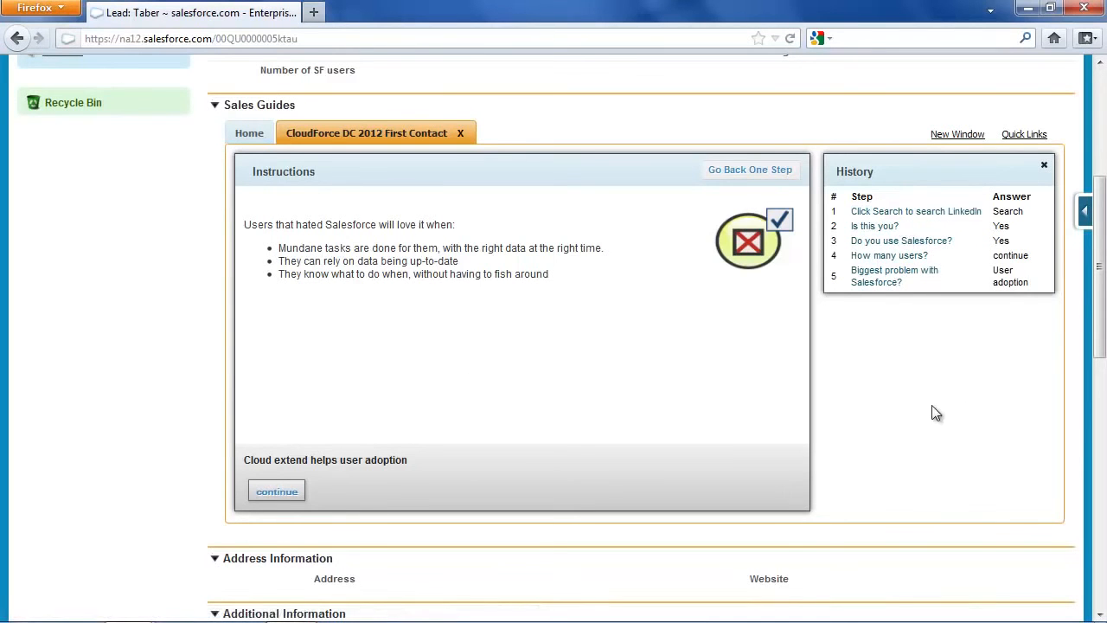
pyautogui.click(744, 173)
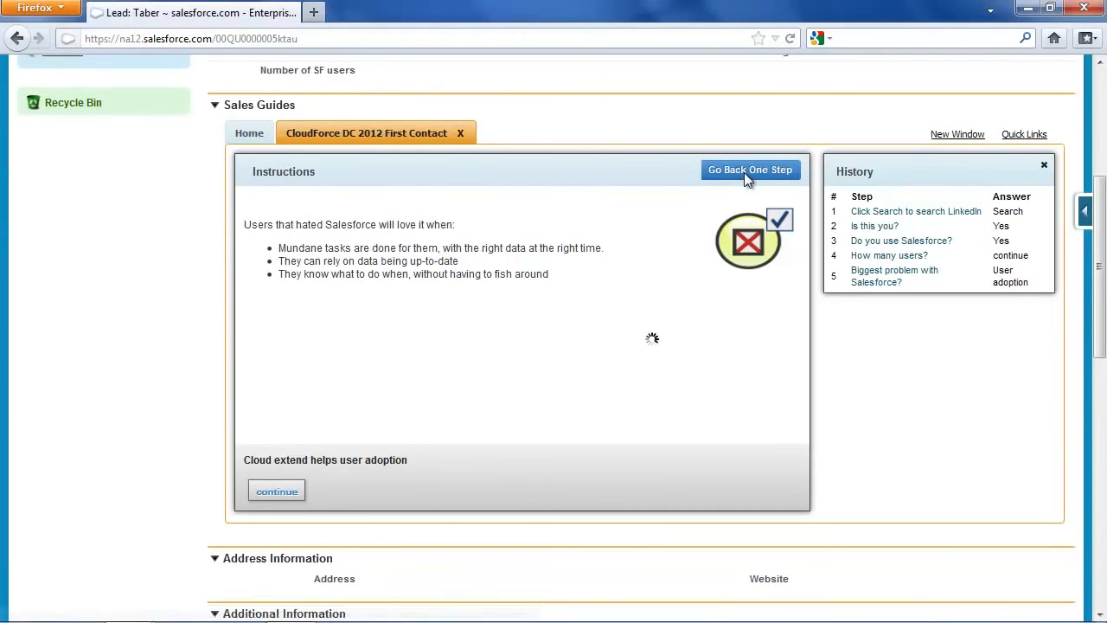
pyautogui.click(501, 491)
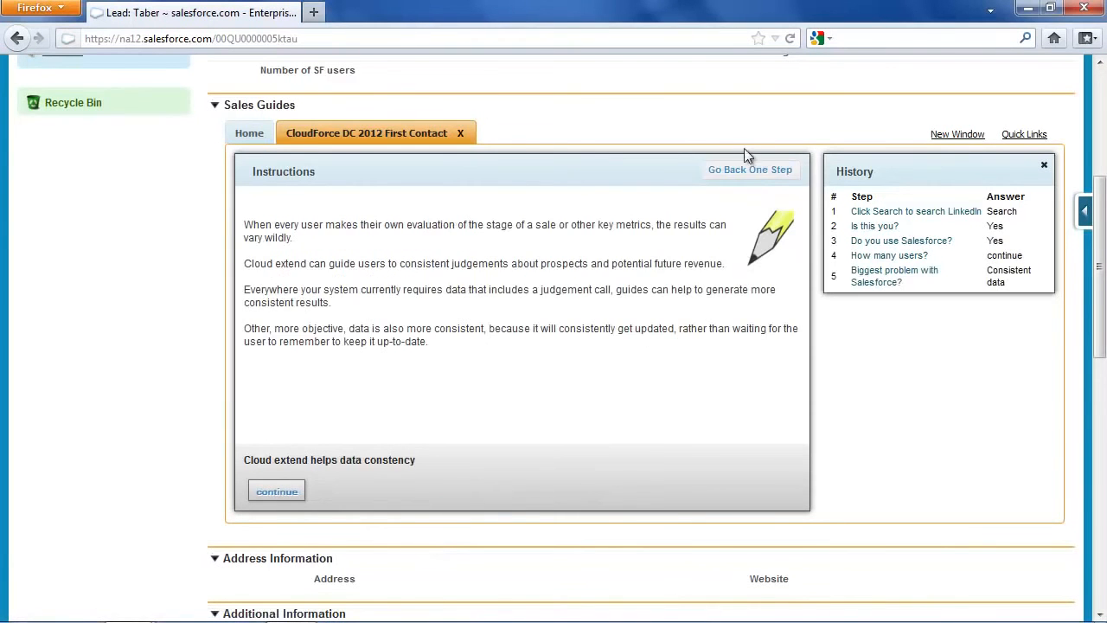
pyautogui.click(742, 172)
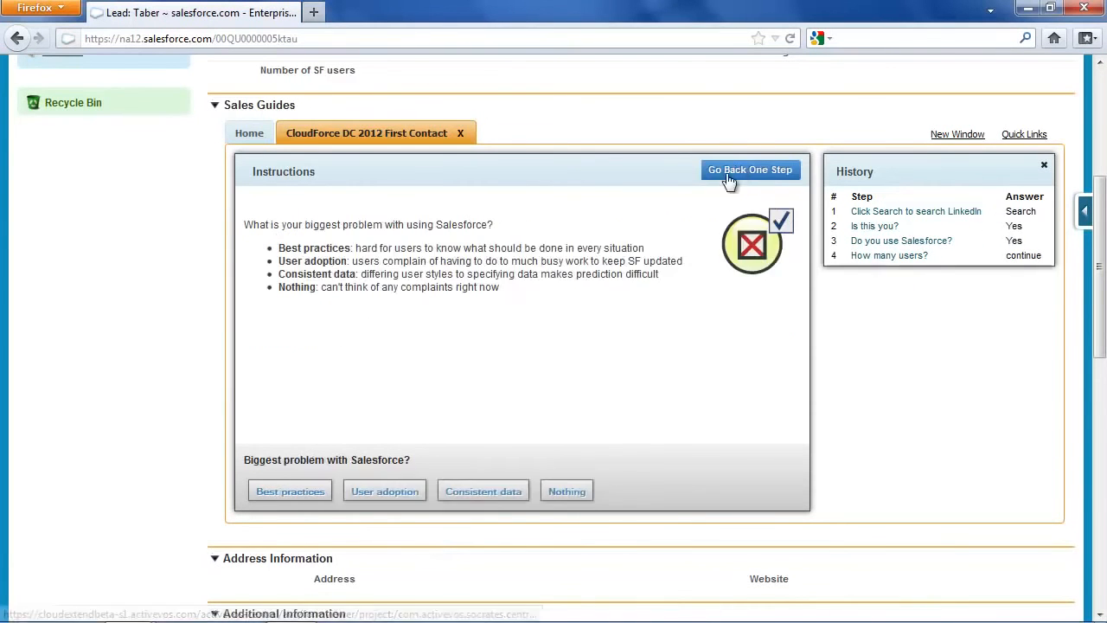
pyautogui.click(280, 492)
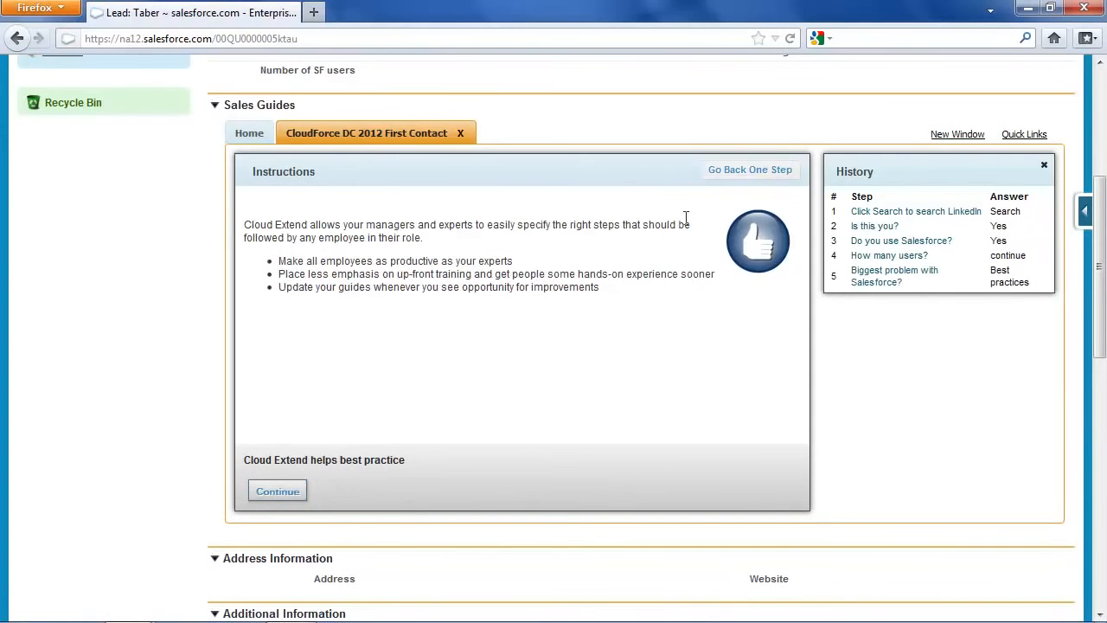
pyautogui.click(749, 173)
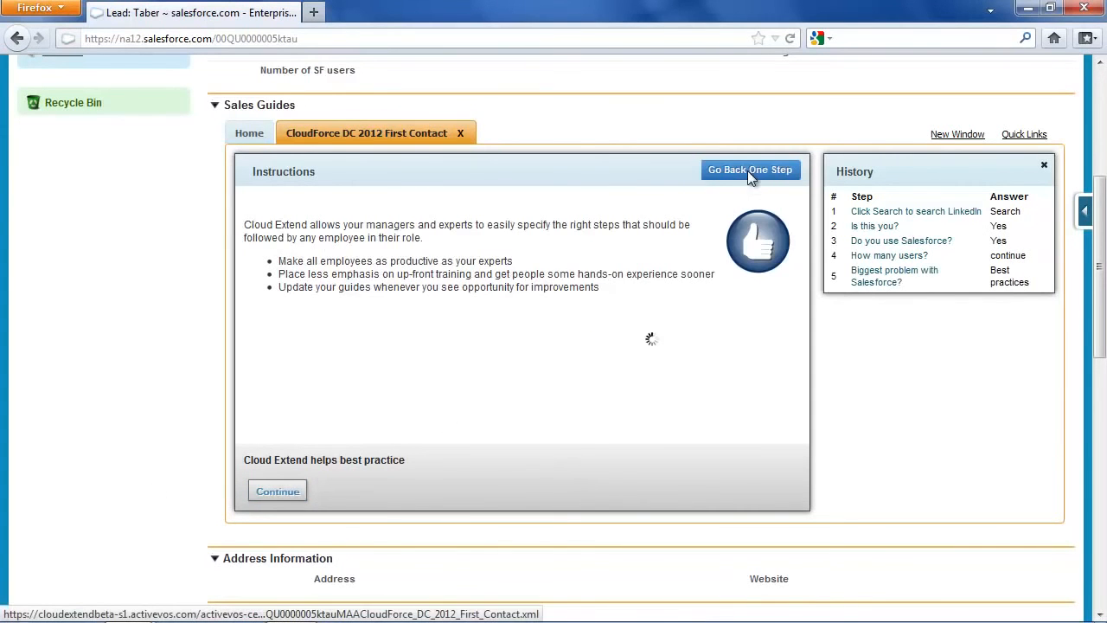
# Step: Answer User adoption as the biggest problem with Salesforce, continue past its explanation and agree to schedule a meeting
pyautogui.click(381, 492)
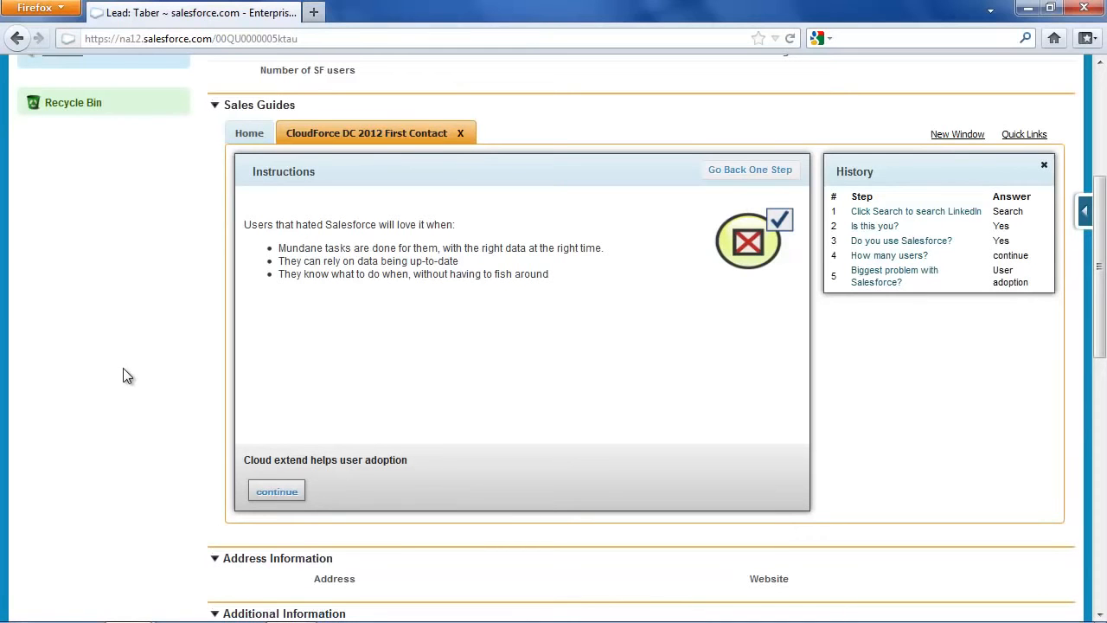
pyautogui.click(268, 487)
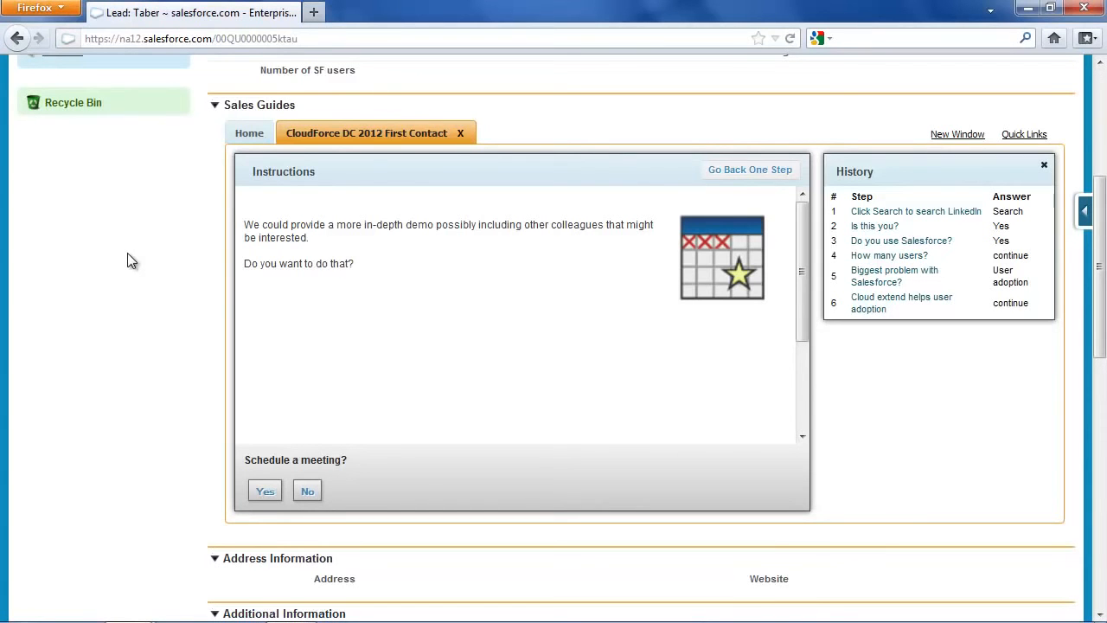
pyautogui.click(265, 493)
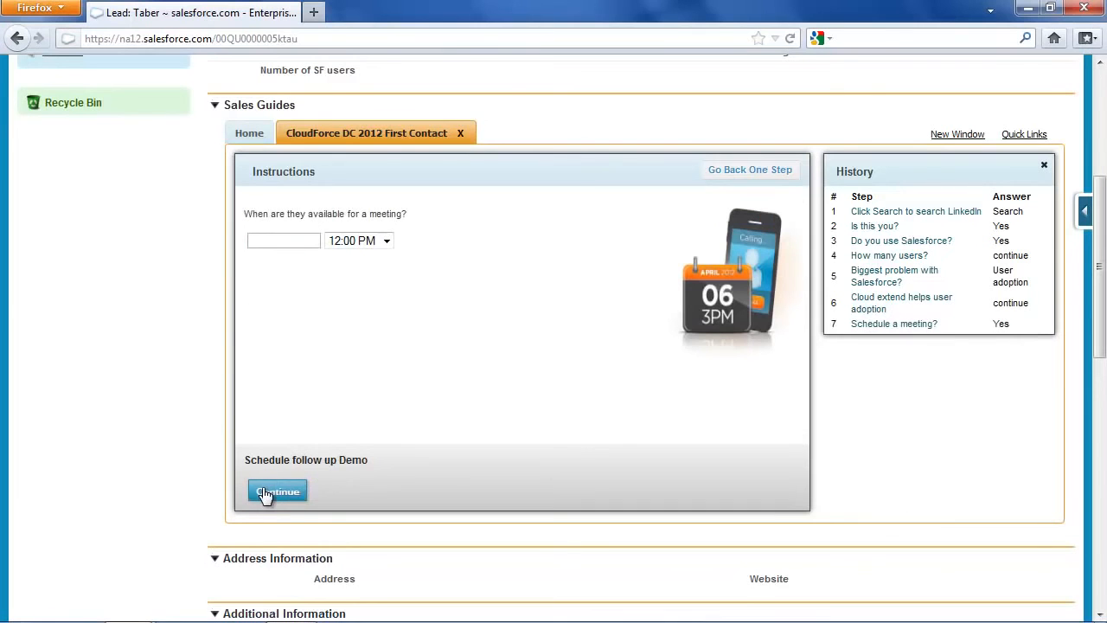
# Step: Schedule the follow-up demo for 05/31/2012 at 07:30 AM and finish the guide
pyautogui.click(280, 239)
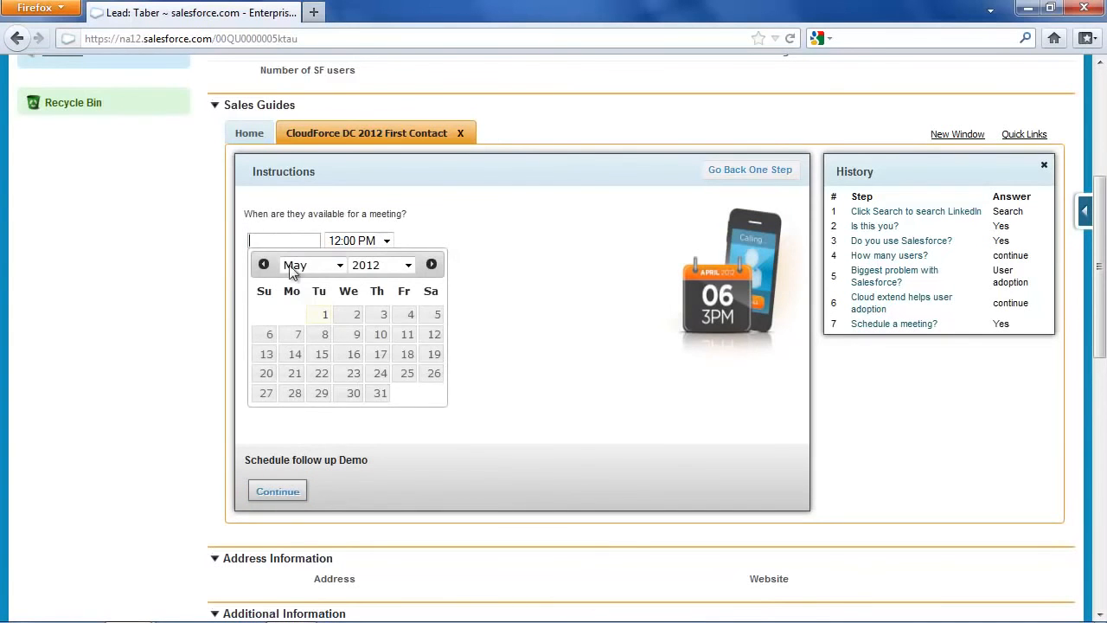
pyautogui.click(380, 394)
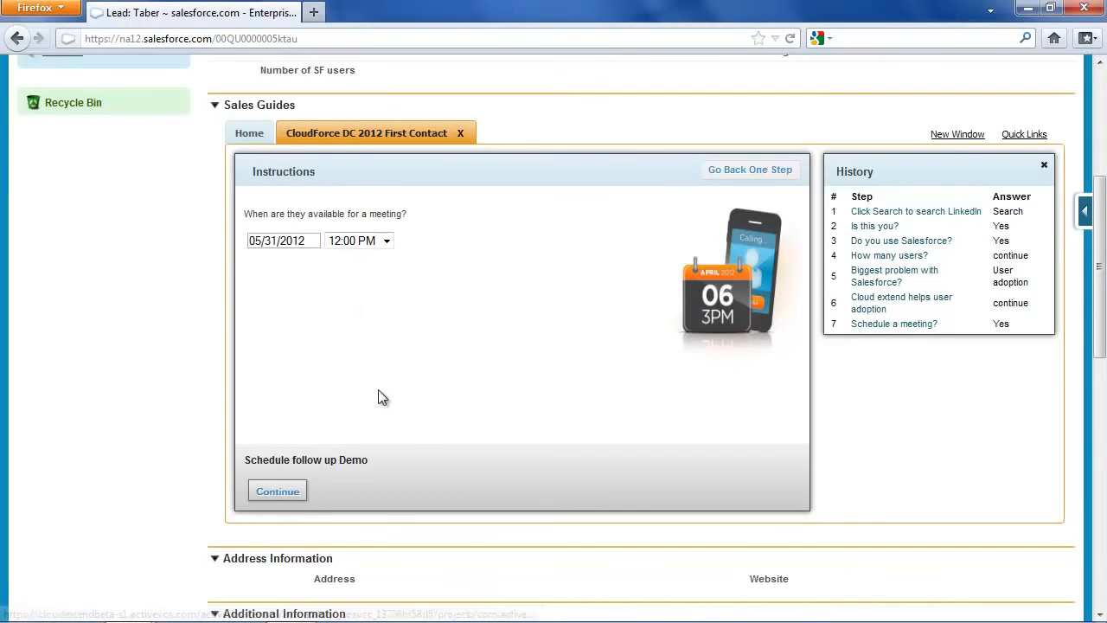
pyautogui.click(386, 240)
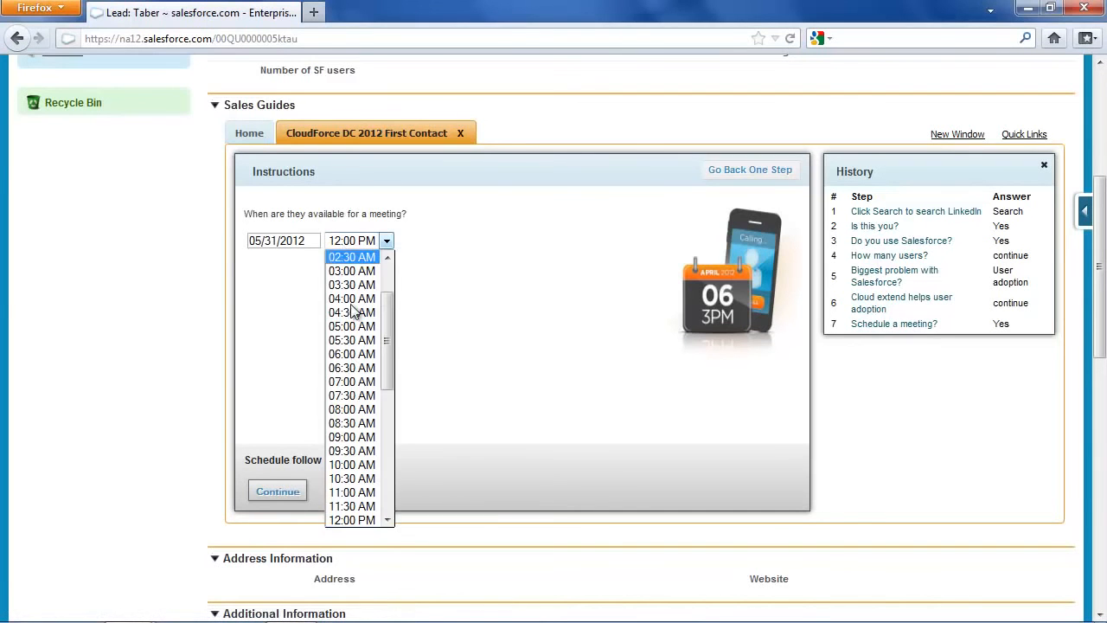
pyautogui.click(360, 399)
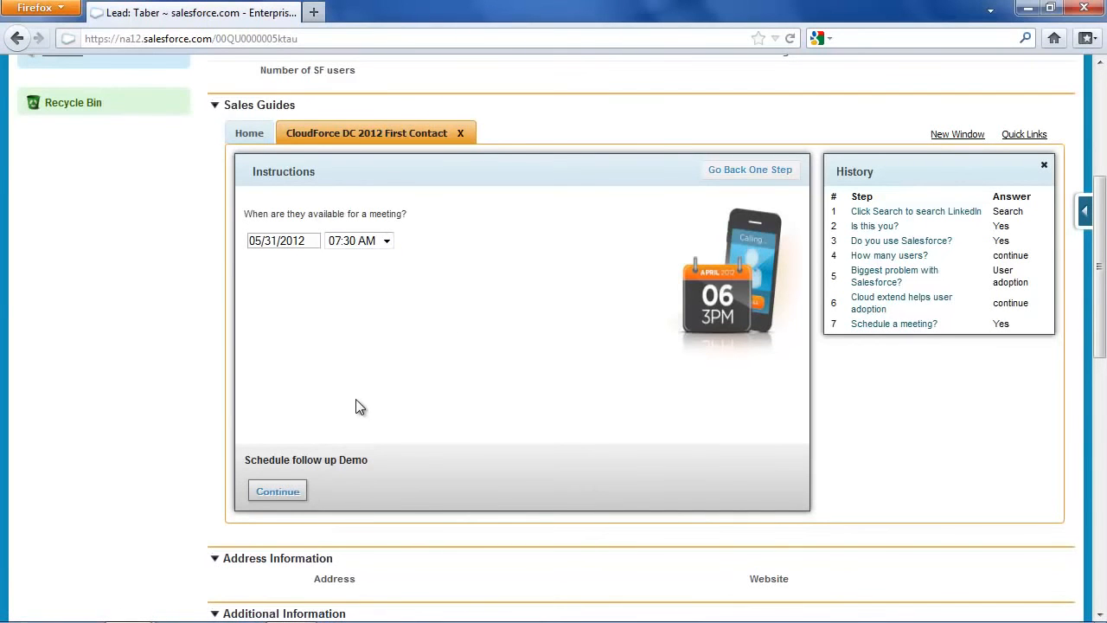
pyautogui.click(275, 492)
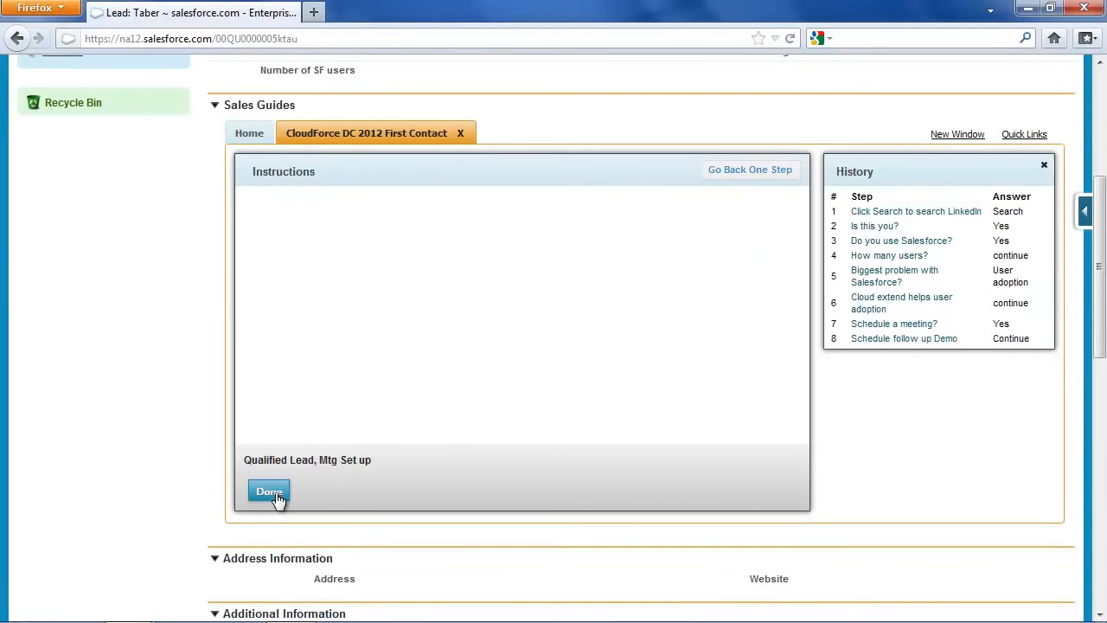
pyautogui.click(270, 491)
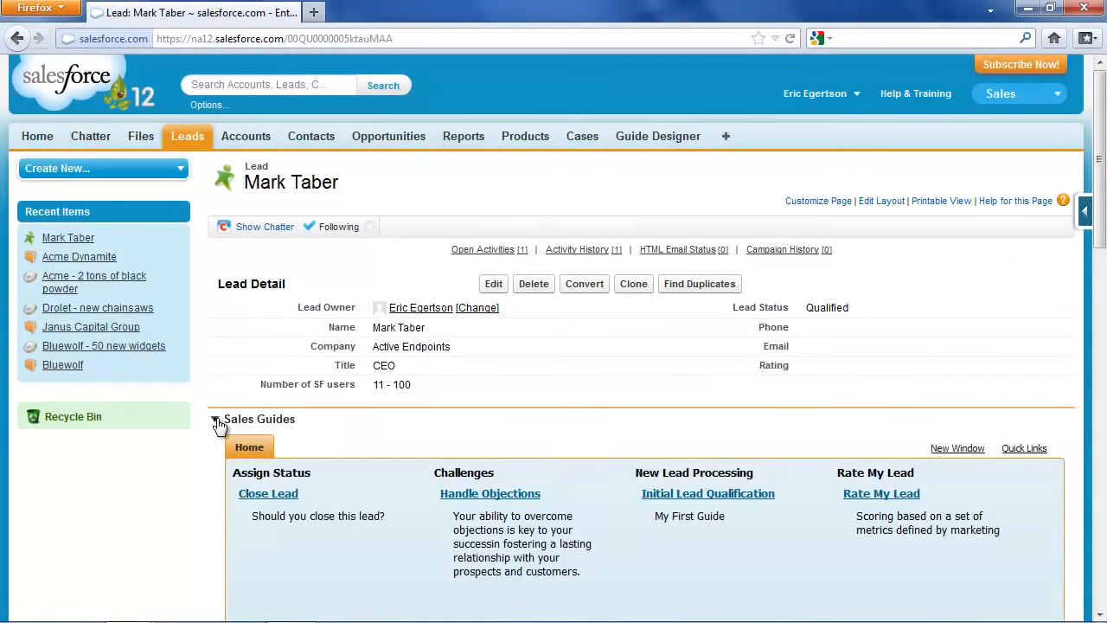
# Step: Collapse the Sales Guides section and view the choices offered for the lead's Number of SF users field, keeping 11 - 100
pyautogui.click(217, 419)
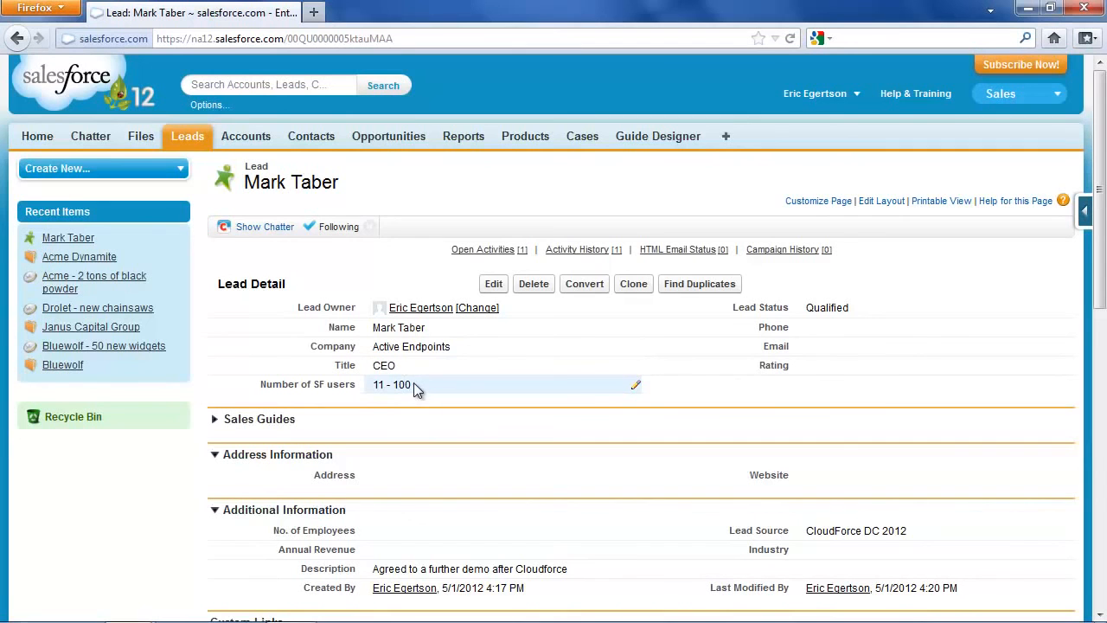
pyautogui.doubleClick(413, 385)
pyautogui.click(416, 388)
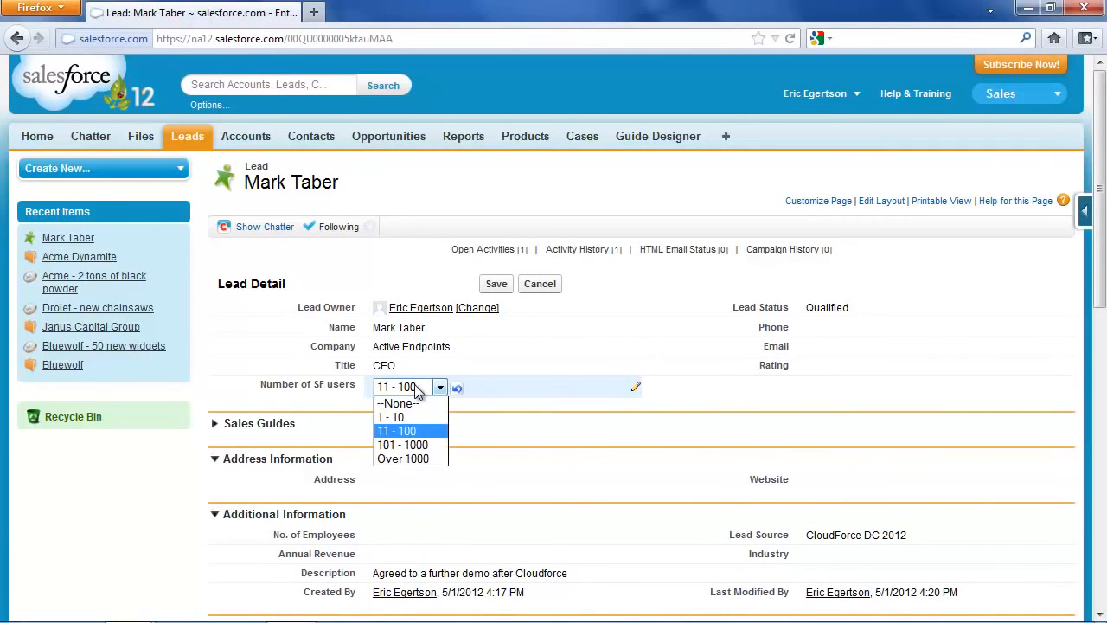
pyautogui.click(415, 388)
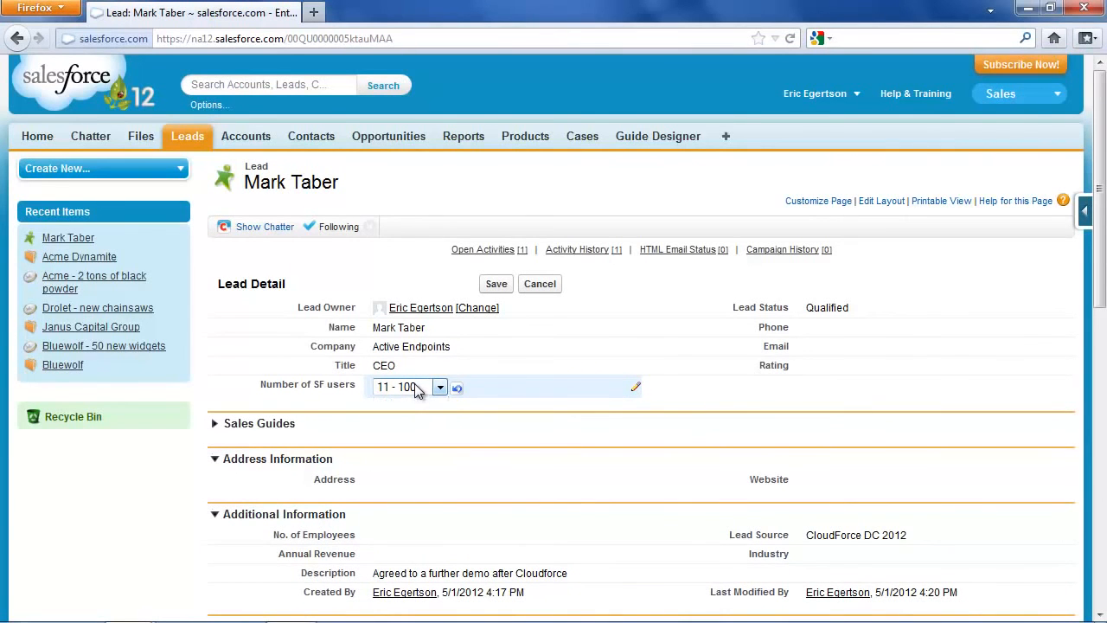
pyautogui.click(732, 354)
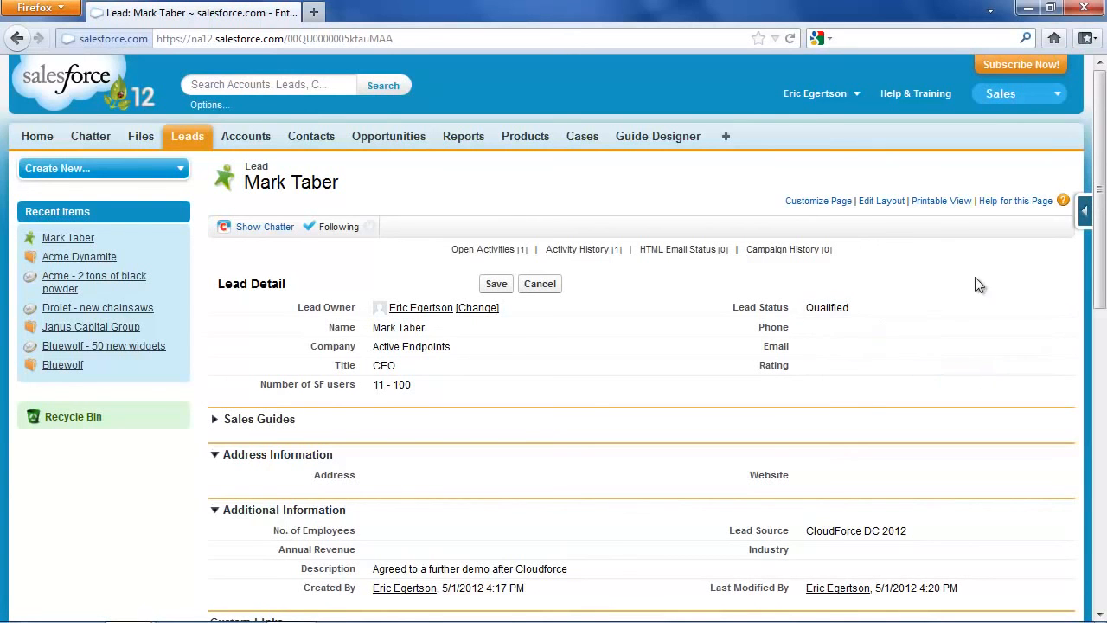
# Step: Review the lead's additional information and activities, view the full activity history with its comments, and return to the lead
pyautogui.scroll(-5, 865, 346)
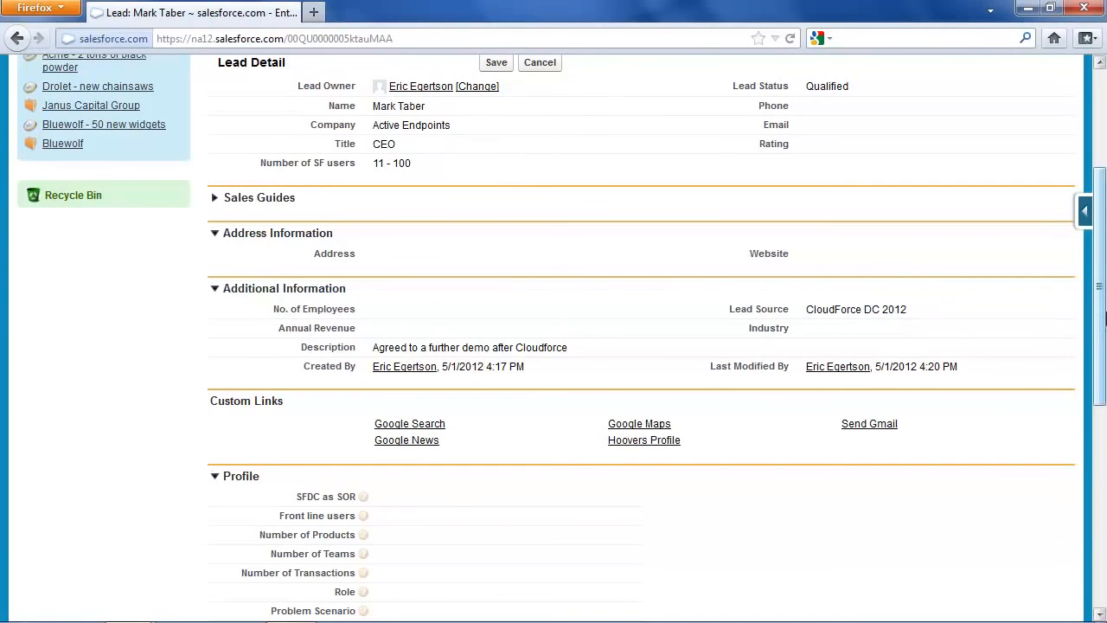
pyautogui.moveTo(1100, 334); pyautogui.dragTo(1096, 517)
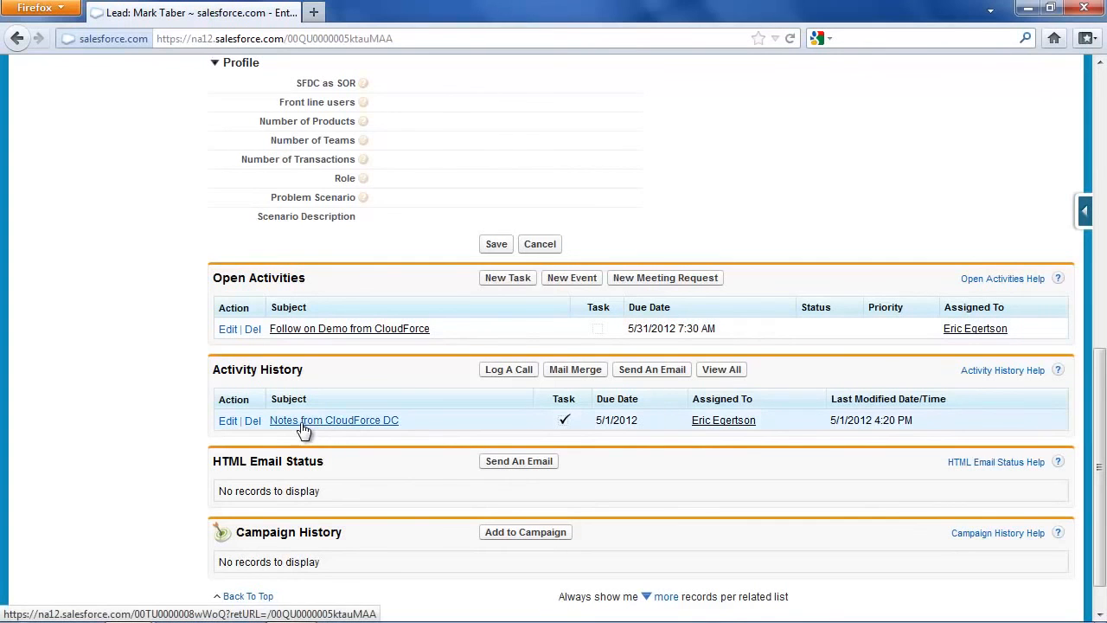
pyautogui.click(721, 369)
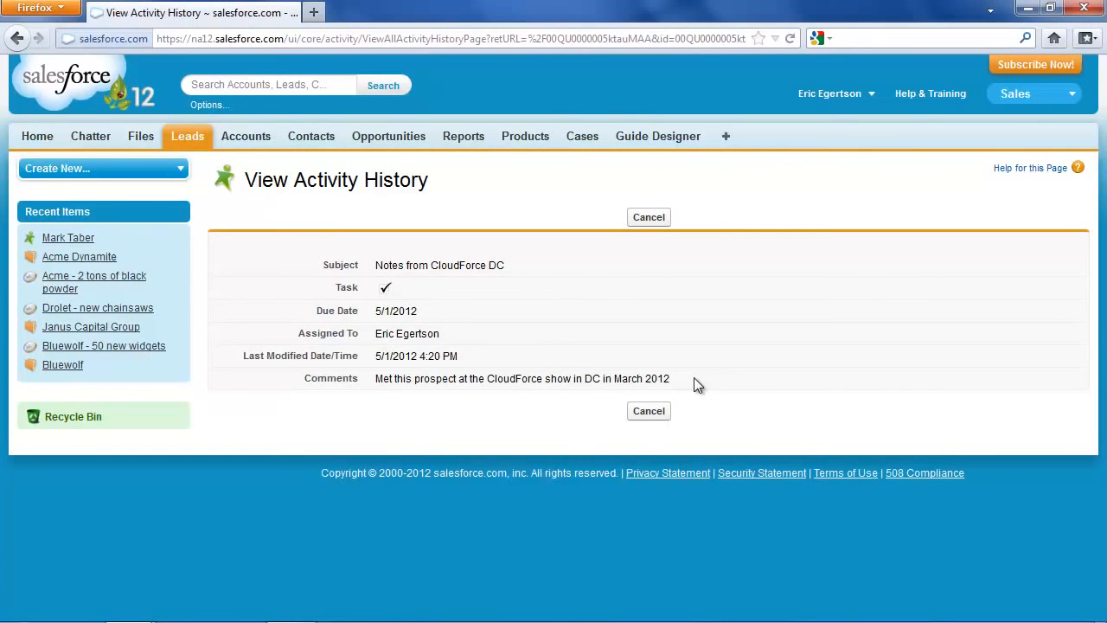
pyautogui.click(649, 412)
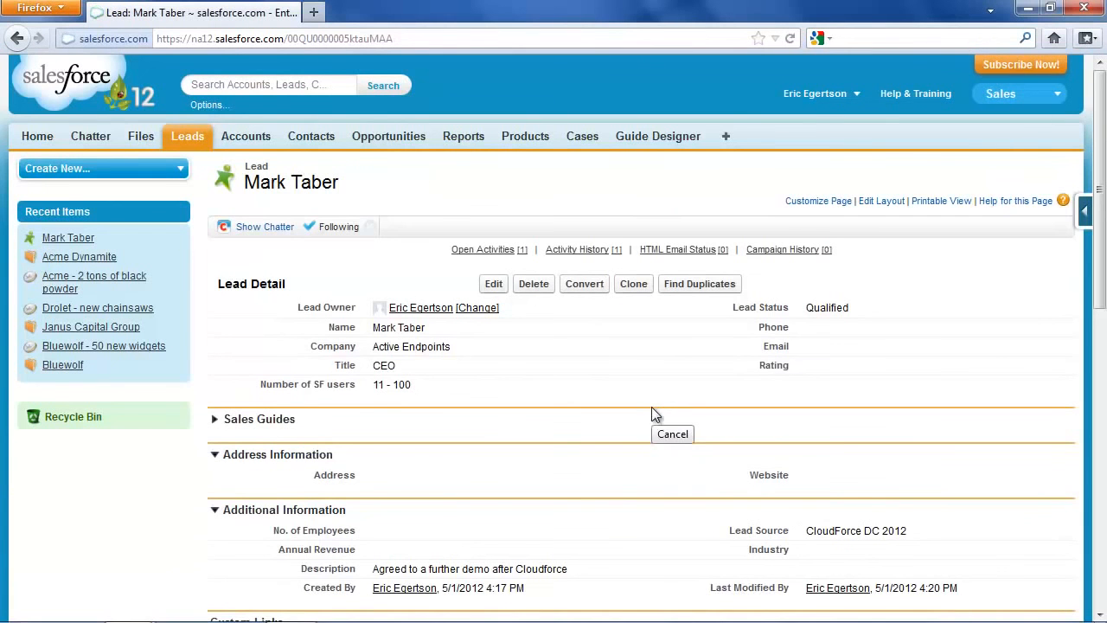
# Step: Expand the lead's Sales Guides section and look over the guides offered on its Home page
pyautogui.moveTo(1101, 252); pyautogui.dragTo(1103, 275)
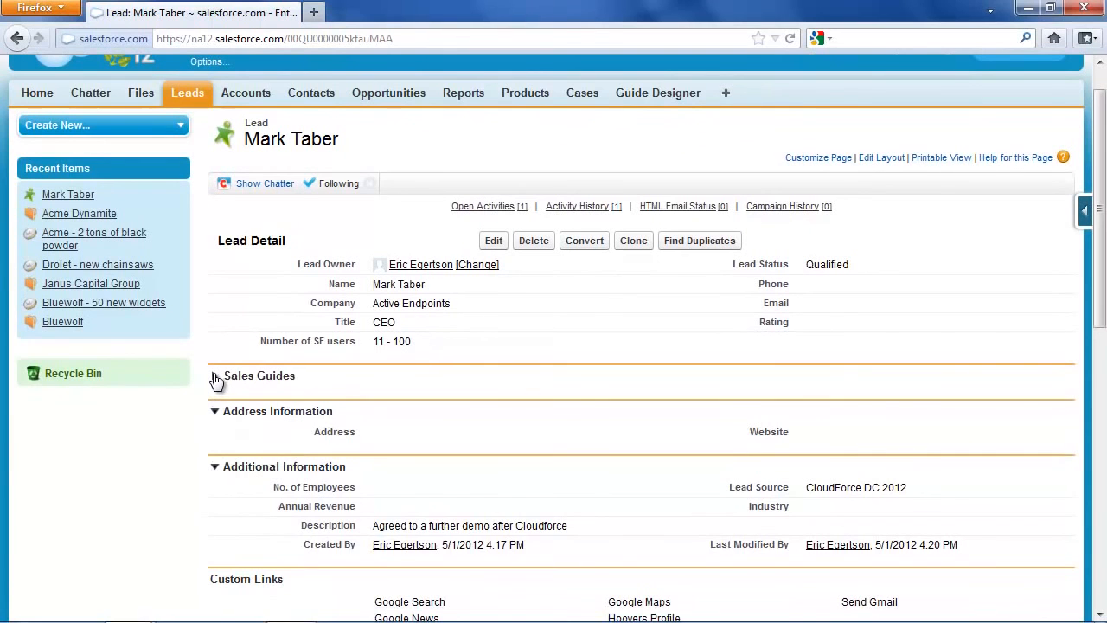
pyautogui.click(215, 378)
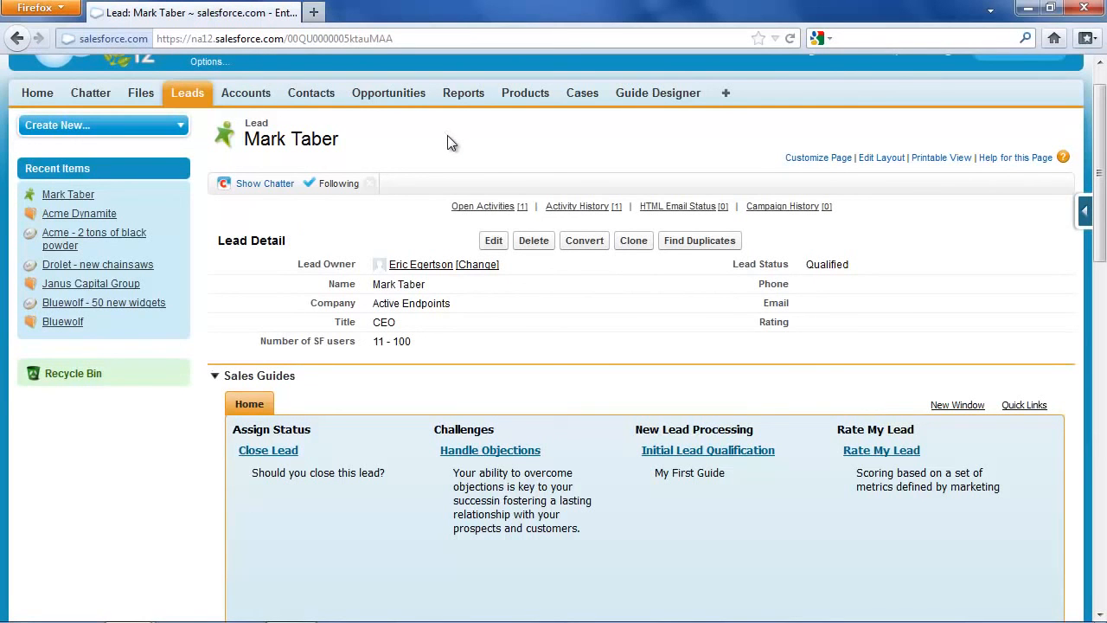
pyautogui.moveTo(1101, 192); pyautogui.dragTo(1102, 254)
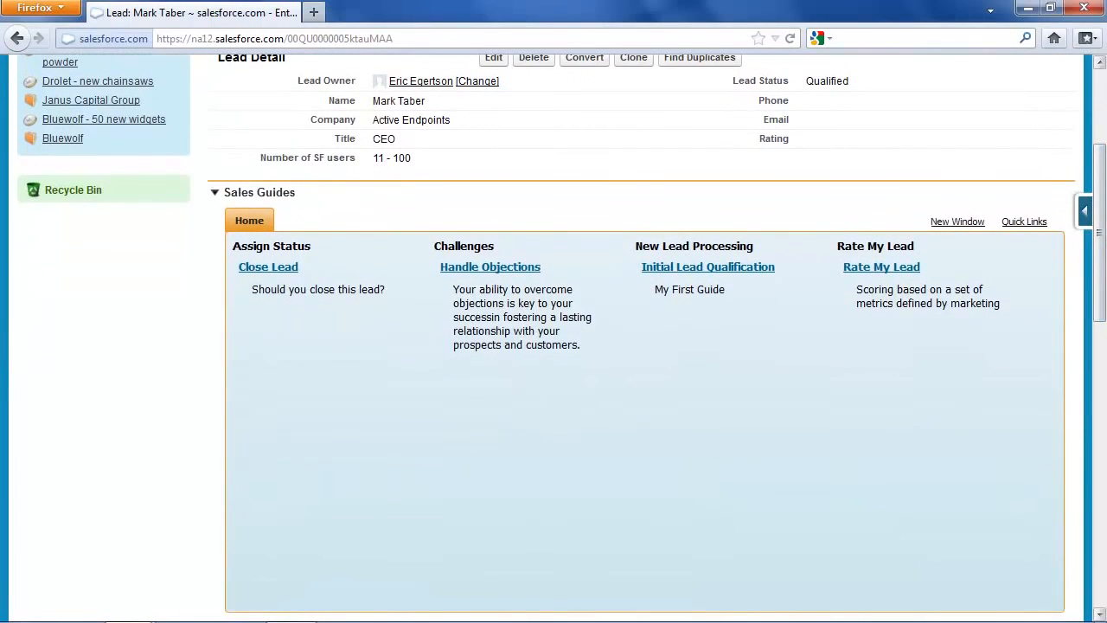
pyautogui.moveTo(1104, 301); pyautogui.dragTo(1102, 320)
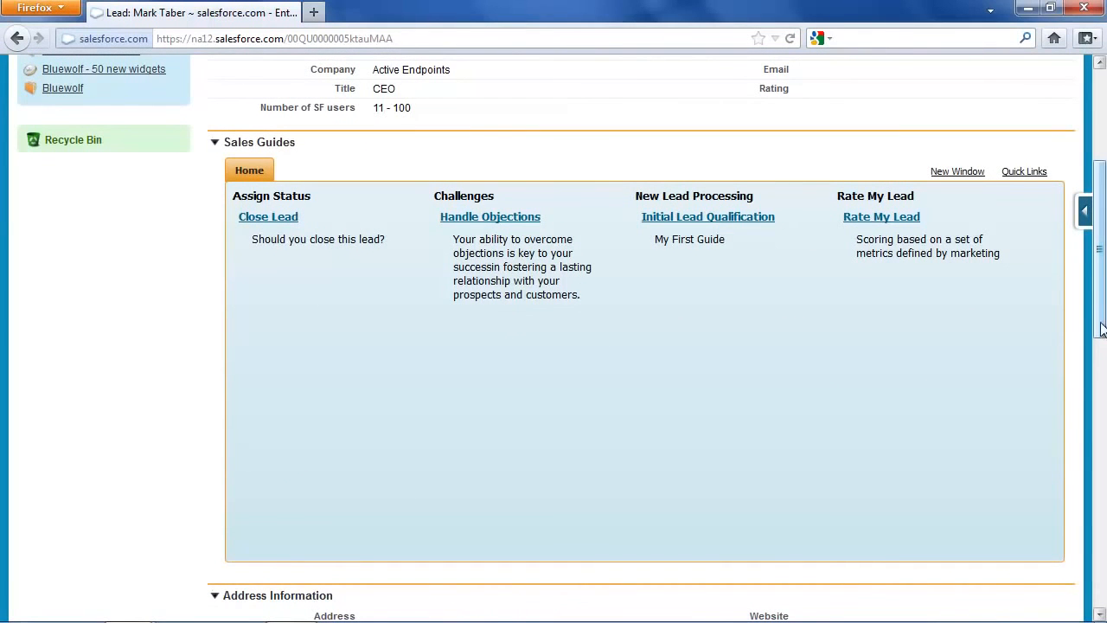
pyautogui.moveTo(1103, 327); pyautogui.dragTo(1099, 244)
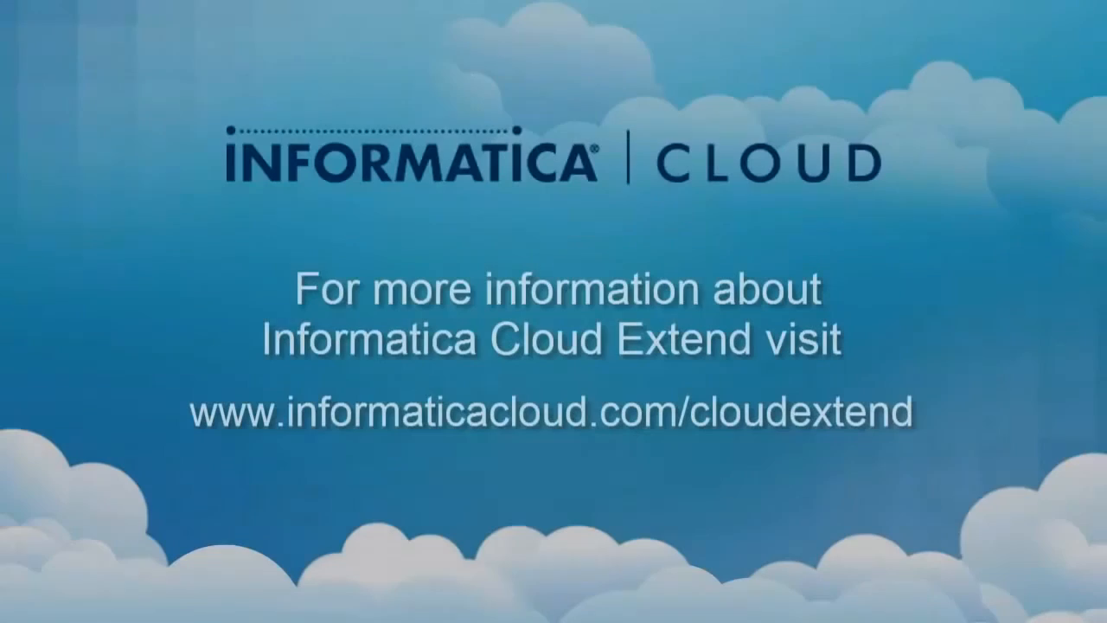